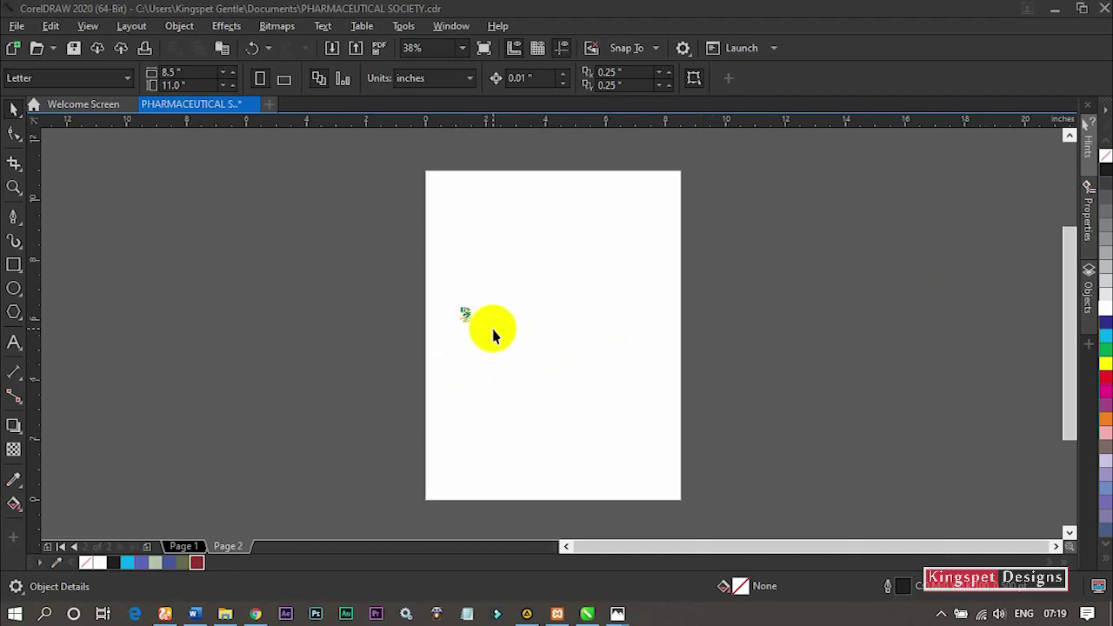
Zoom in and out on the logo to inspect its pixels up close
scroll(487, 336, "up", 4)
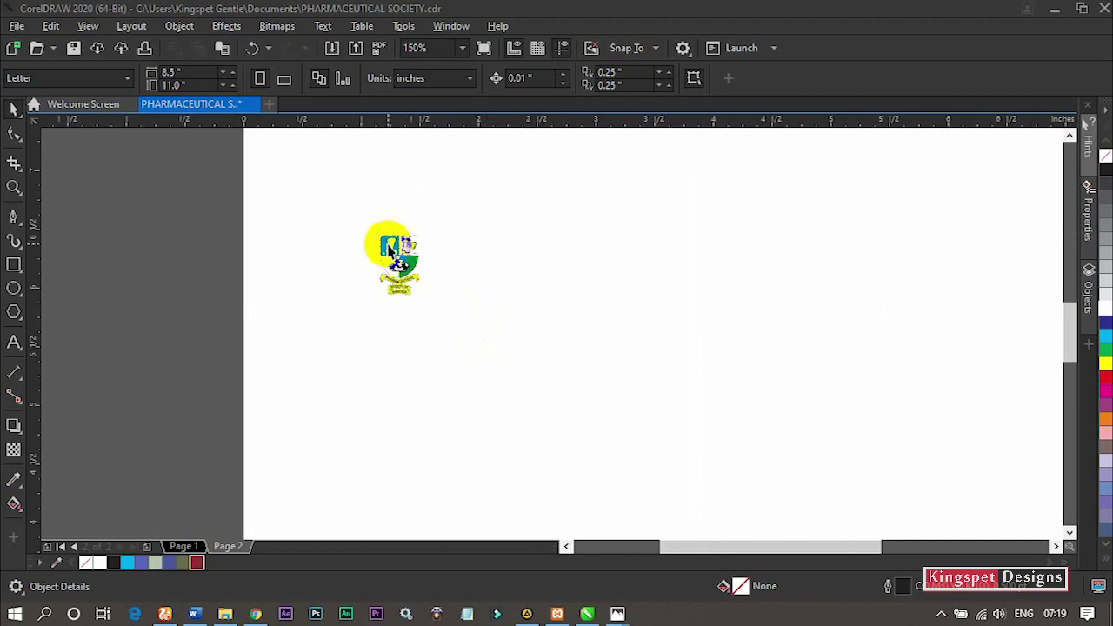
scroll(386, 241, "up", 4)
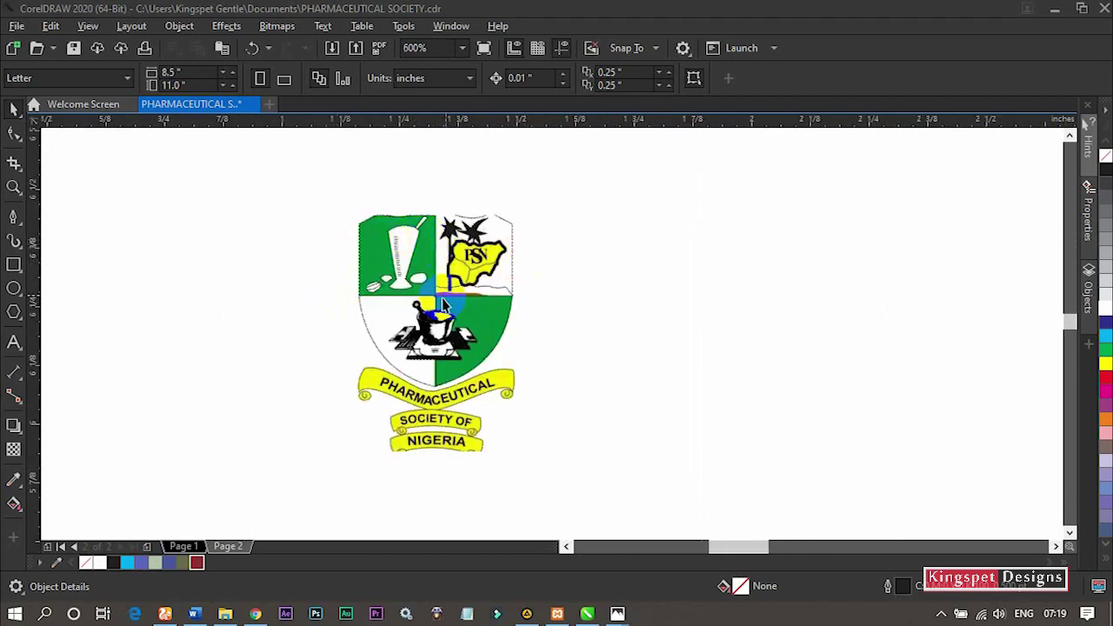
scroll(418, 300, "up", 4)
scroll(474, 337, "up", 3)
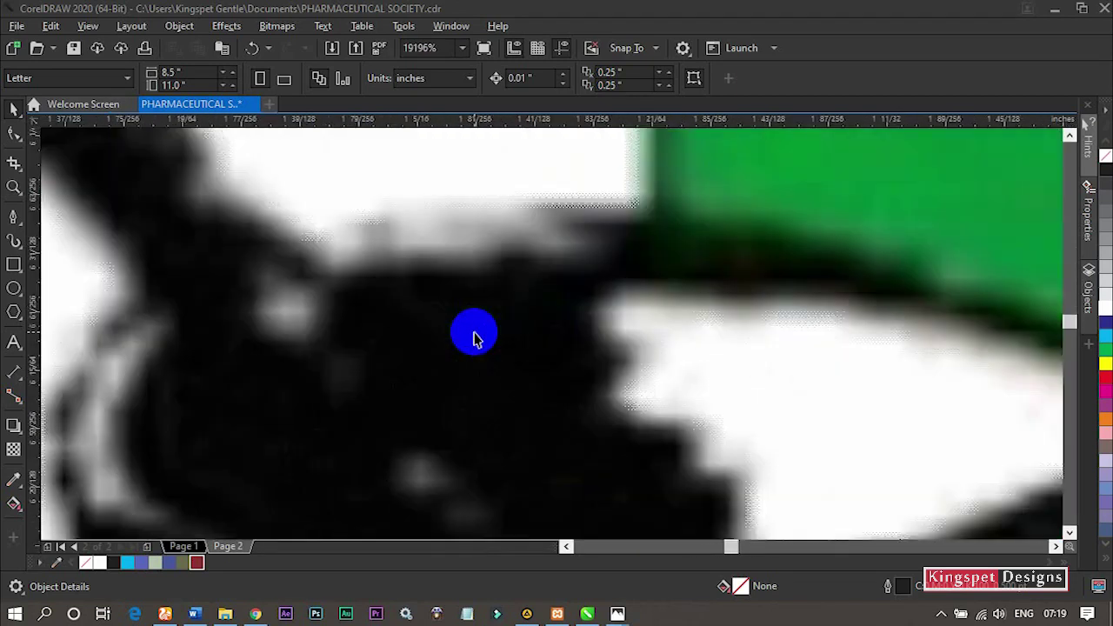
scroll(474, 338, "down", 10)
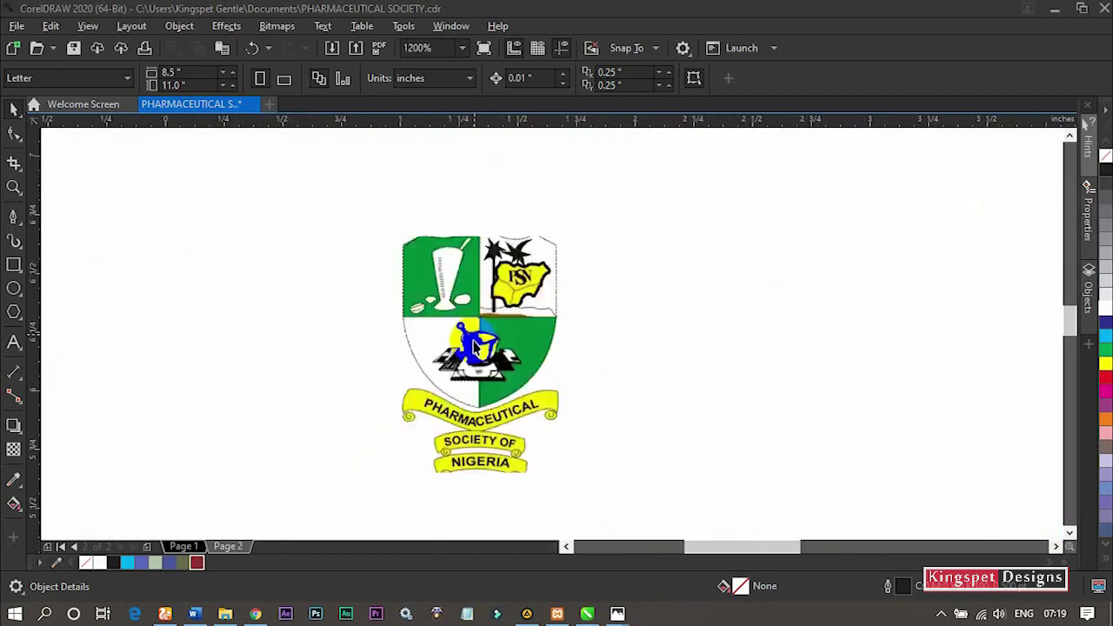
scroll(468, 396, "up", 5)
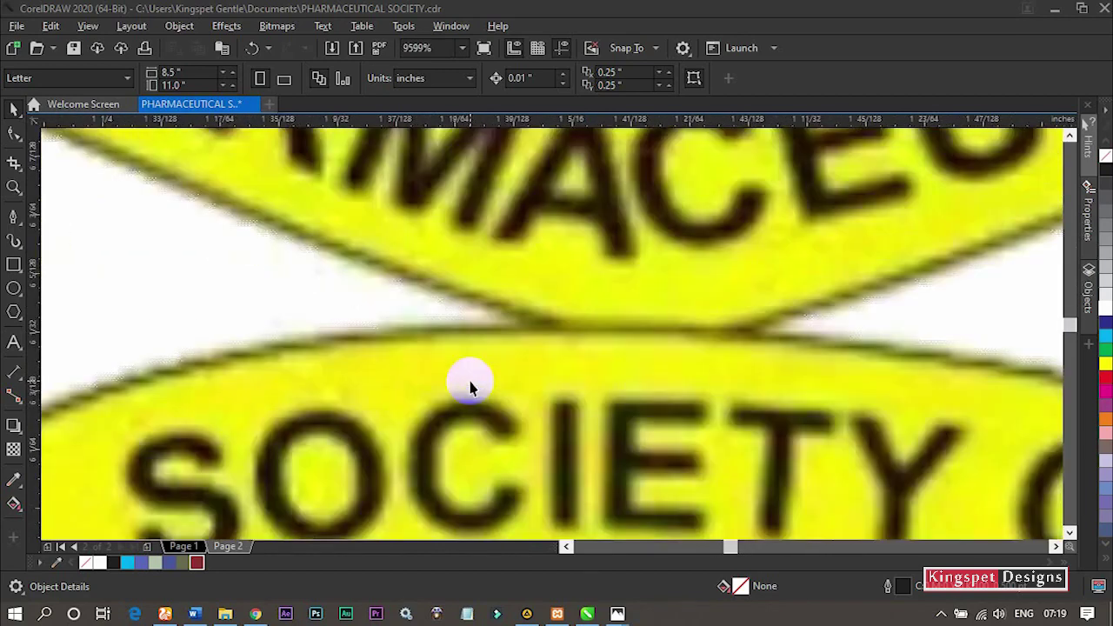
scroll(470, 386, "down", 4)
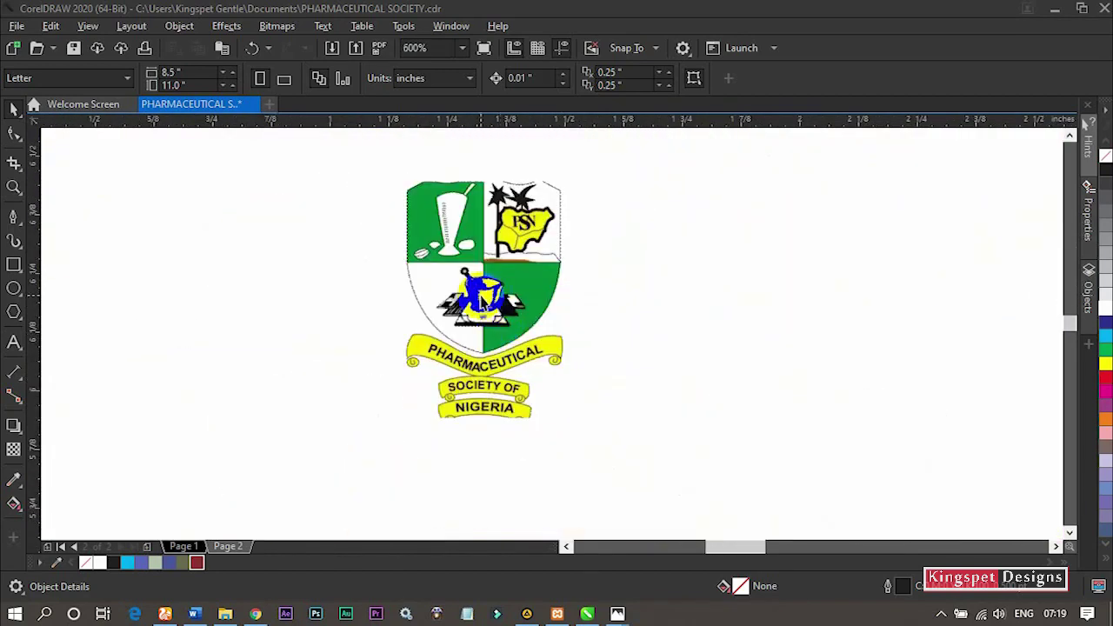
Select the logo to show its bitmap details: RGB, 0.367 × 0.521 in at 885 dpi
left_click(528, 228)
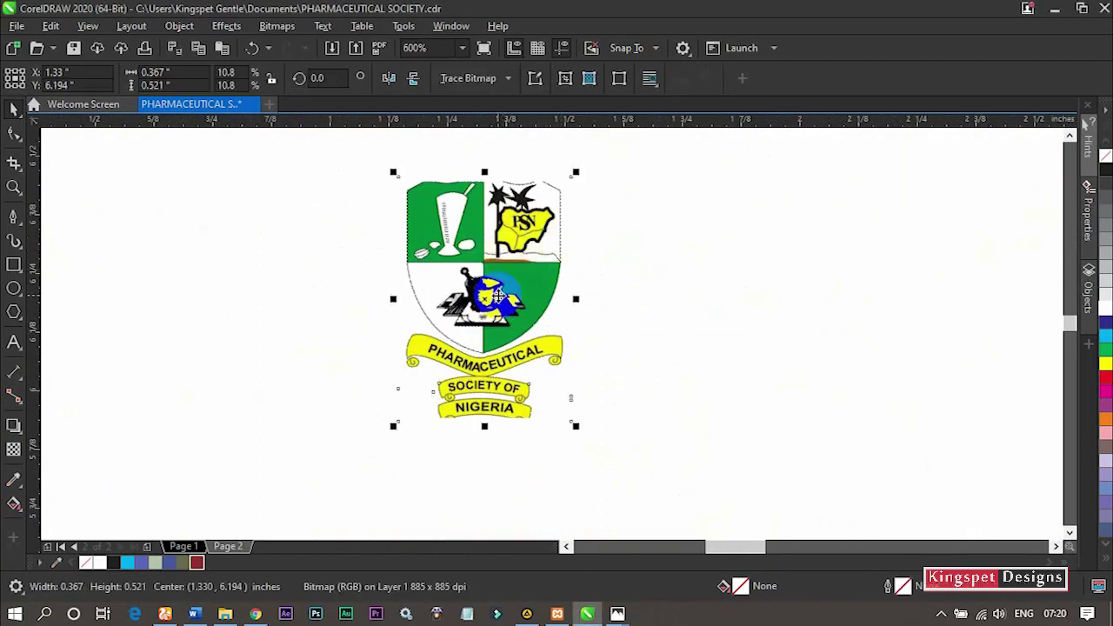
scroll(555, 265, "down", 1)
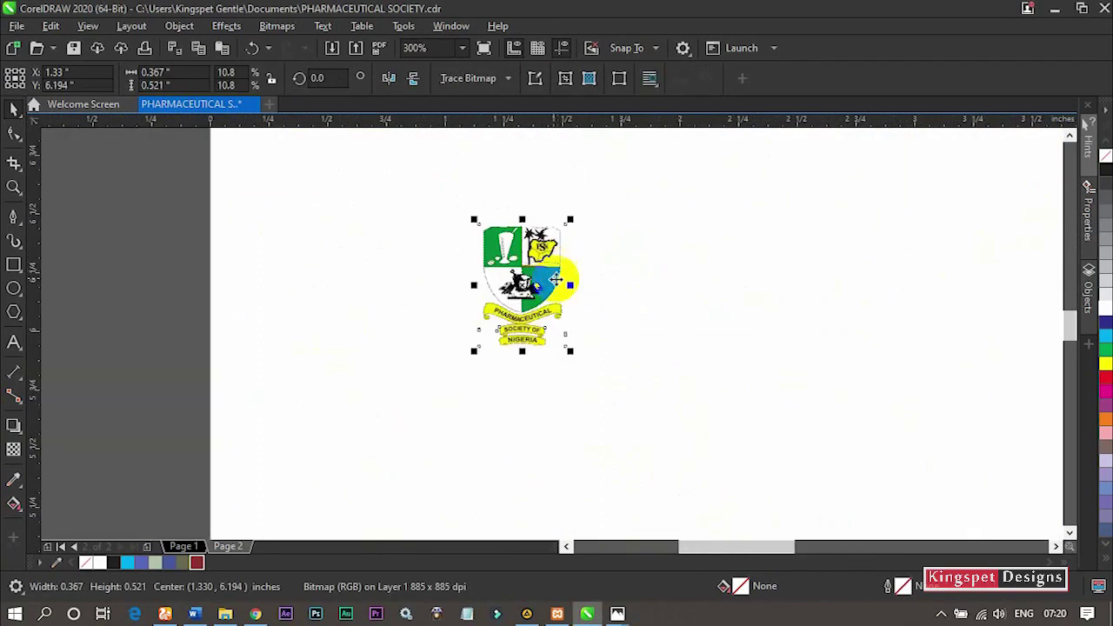
scroll(585, 278, "up", 1)
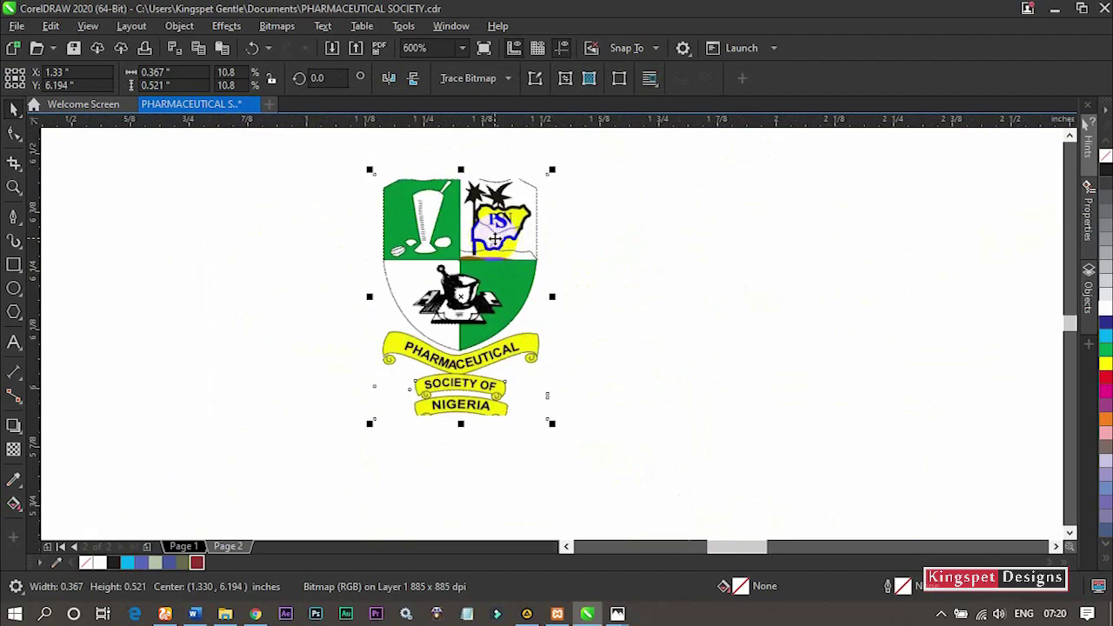
Duplicate the logo, convert the copy to a 300 dpi CMYK bitmap, and move it near the original
left_click_drag(487, 244, 452, 271)
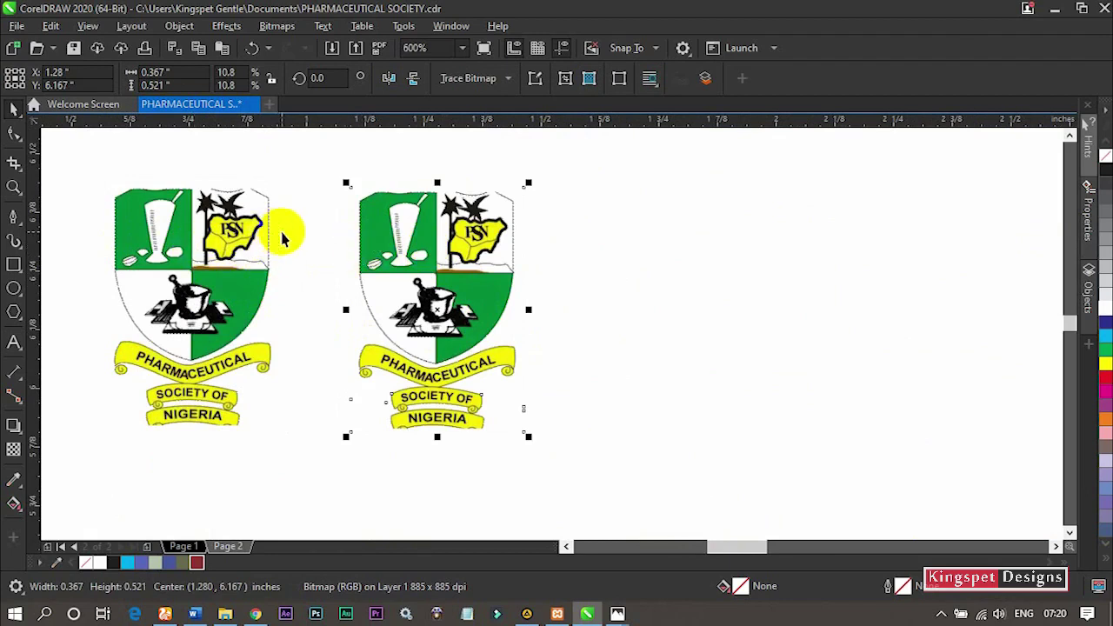
left_click(273, 28)
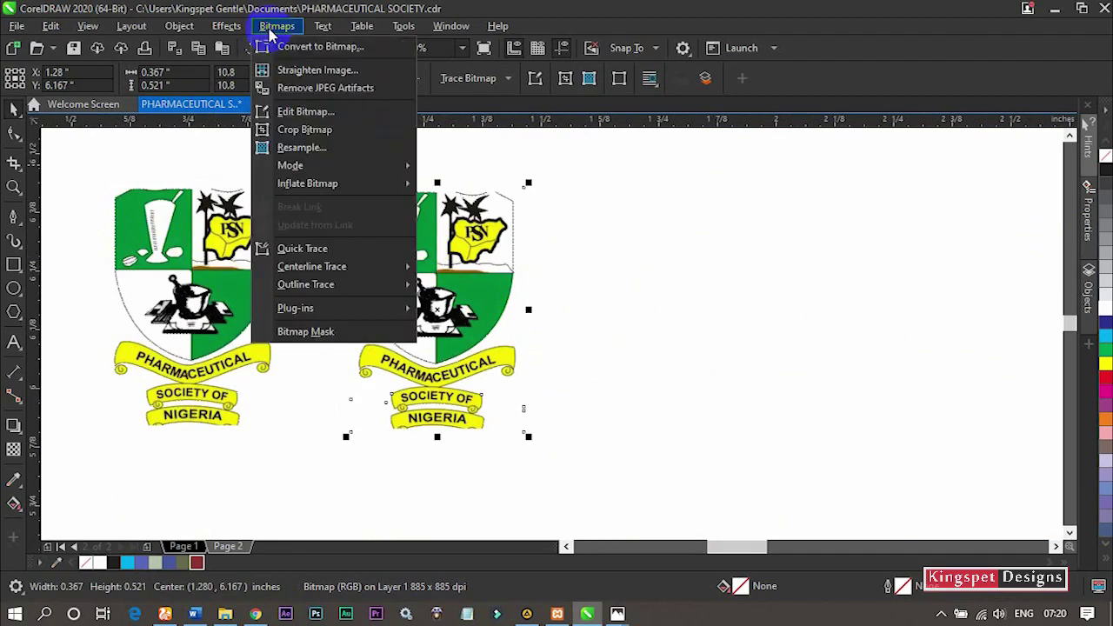
left_click(330, 47)
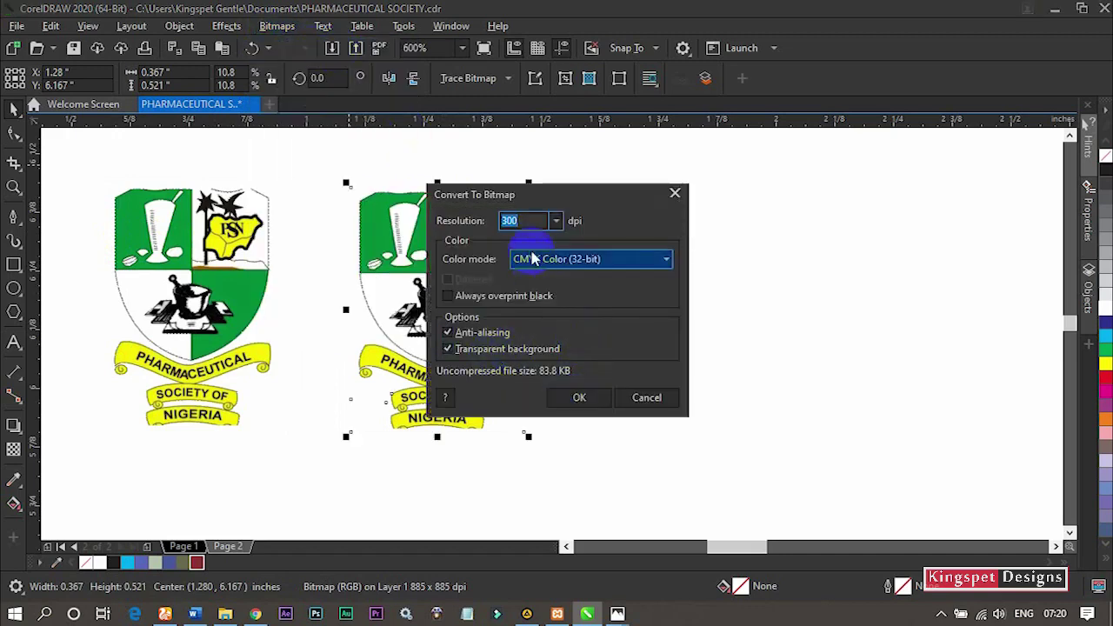
left_click(579, 397)
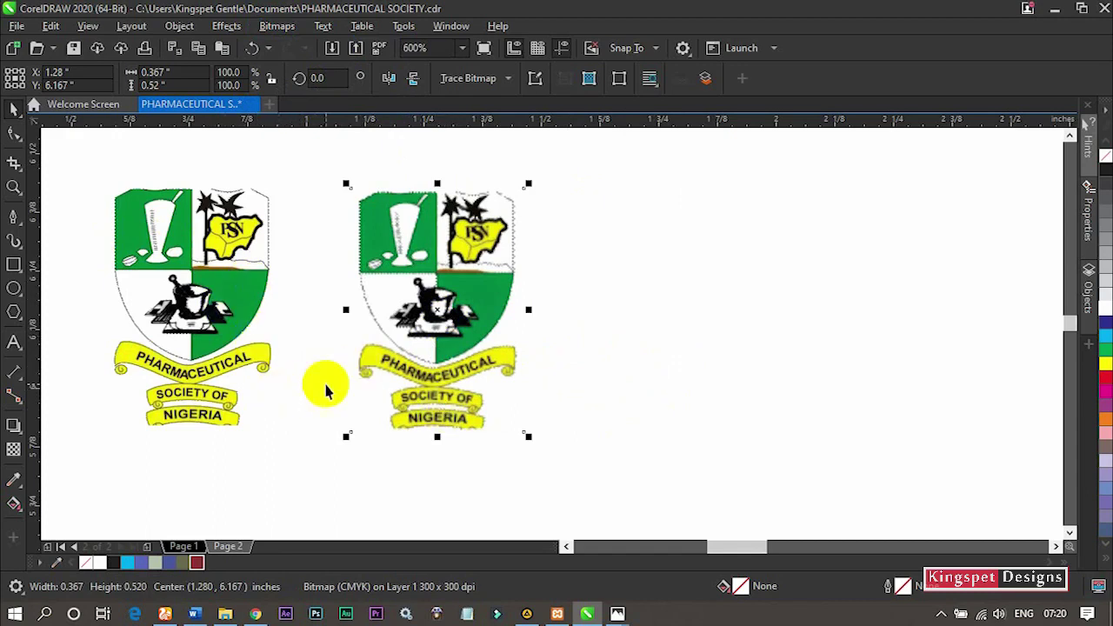
left_click_drag(428, 372, 369, 368)
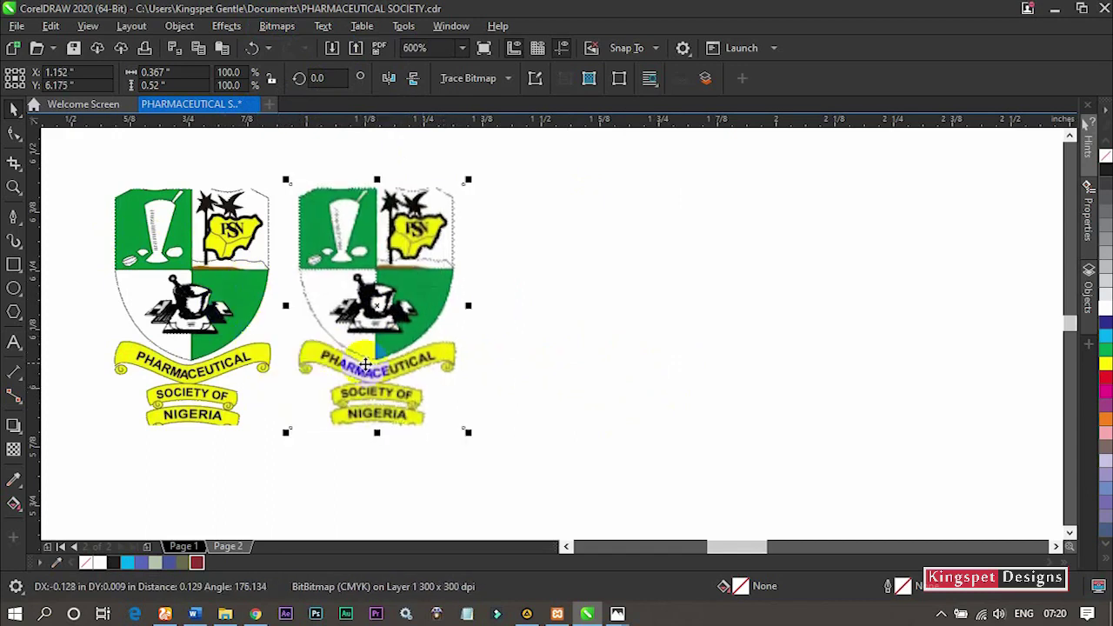
Zoom to 2400% and compare the original and converted logos with nothing selected
scroll(229, 376, "up", 3)
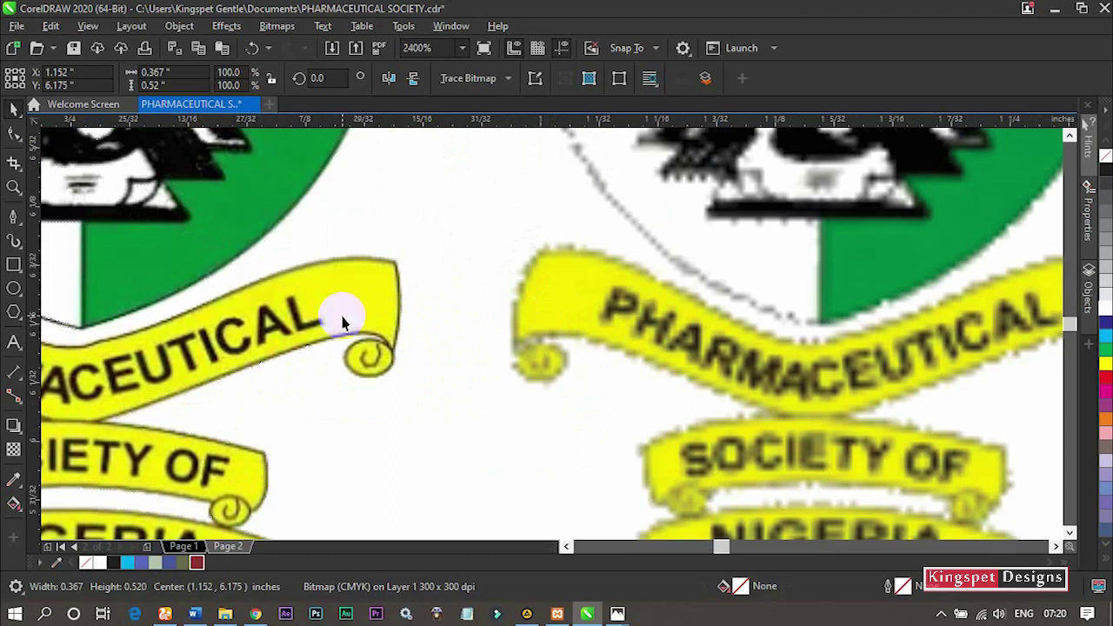
scroll(343, 323, "down", 2)
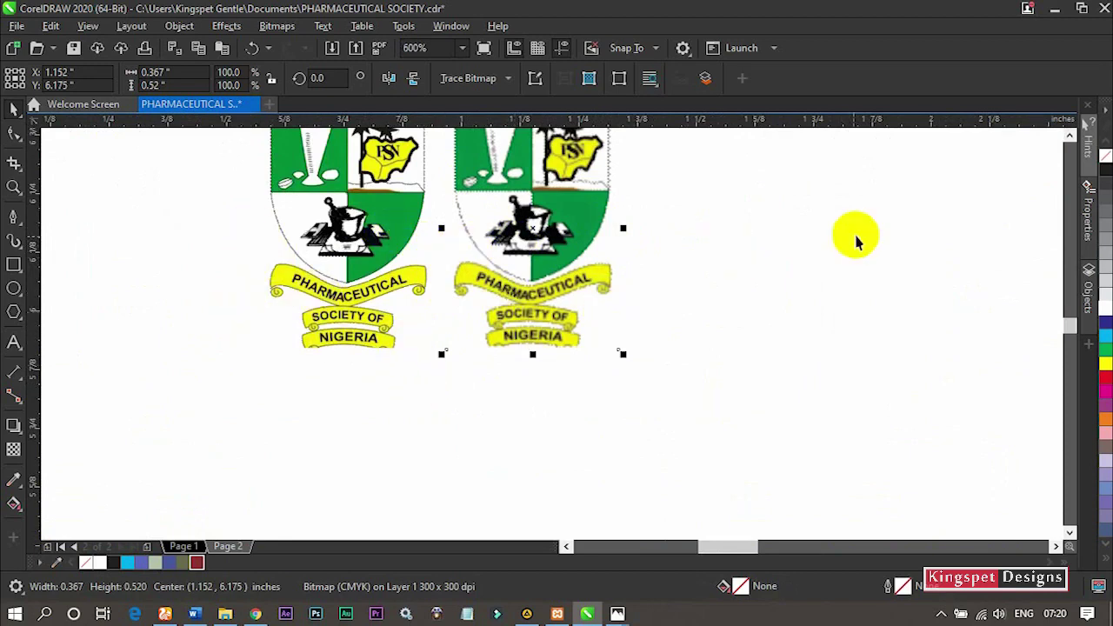
left_click(1069, 135)
left_click(1069, 135)
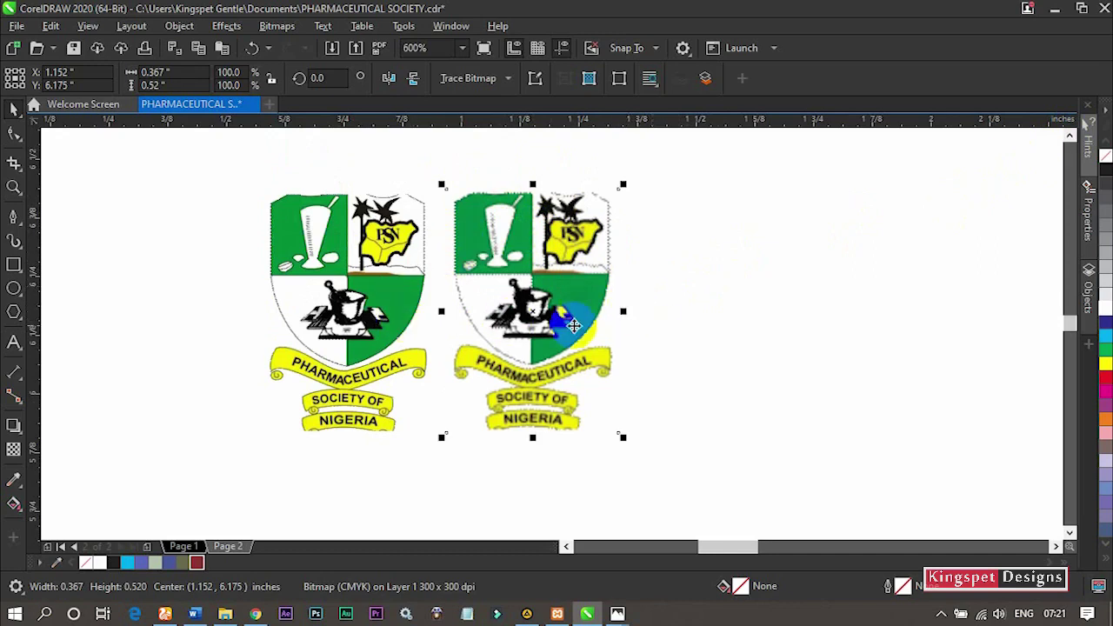
left_click(684, 289)
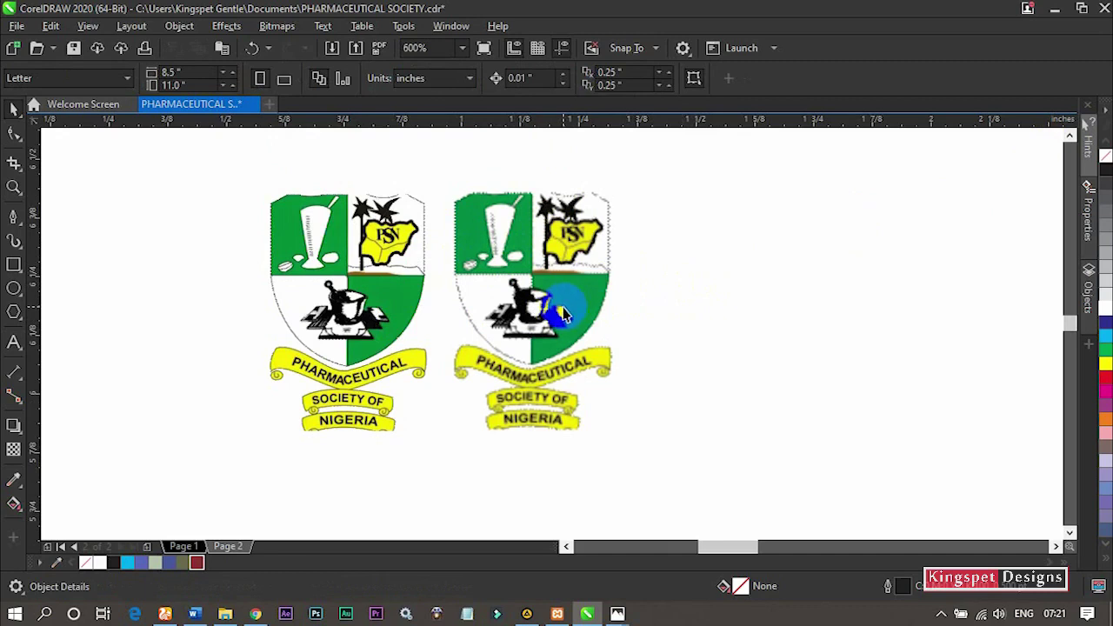
Move the converted copy far right and place a new copy of the original at left
left_click(564, 315)
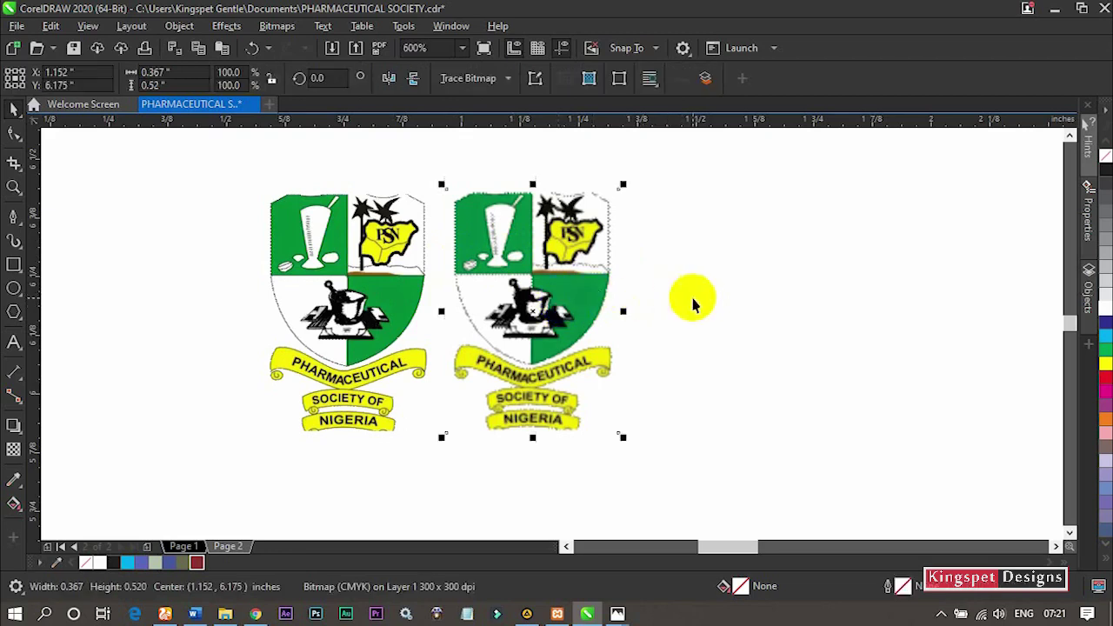
left_click_drag(511, 266, 880, 257)
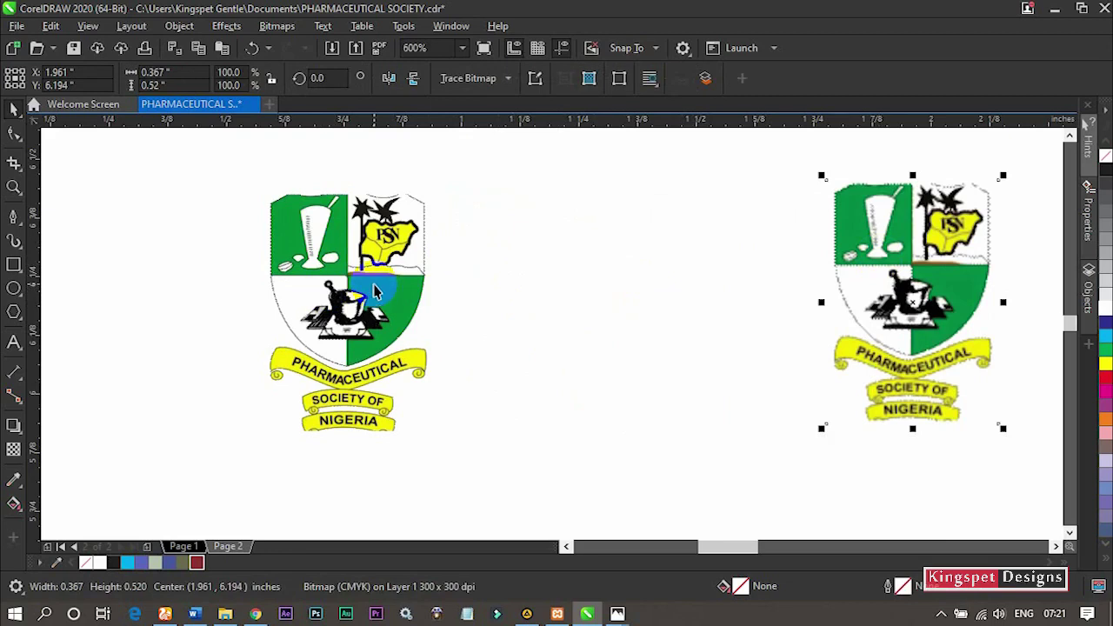
left_click_drag(373, 294, 169, 286)
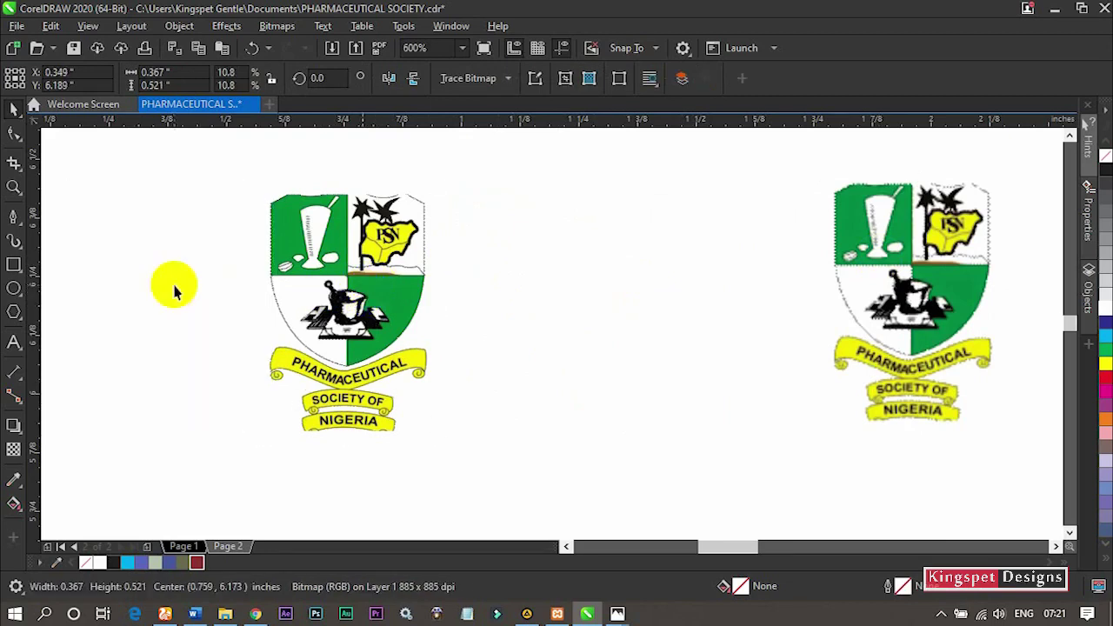
left_click(355, 281)
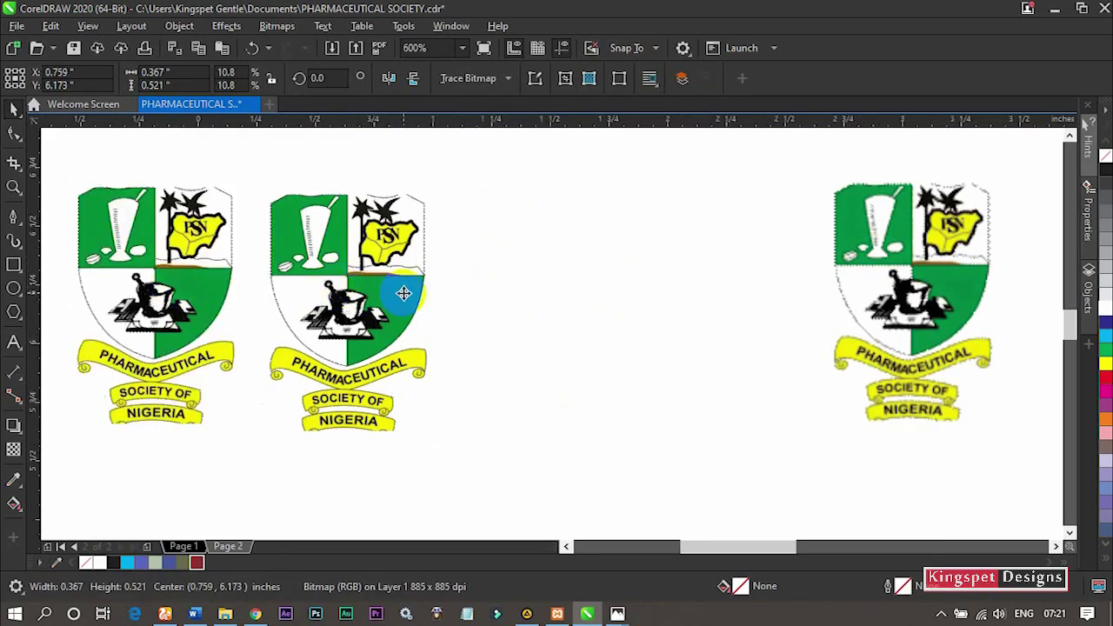
scroll(402, 293, "down", 2)
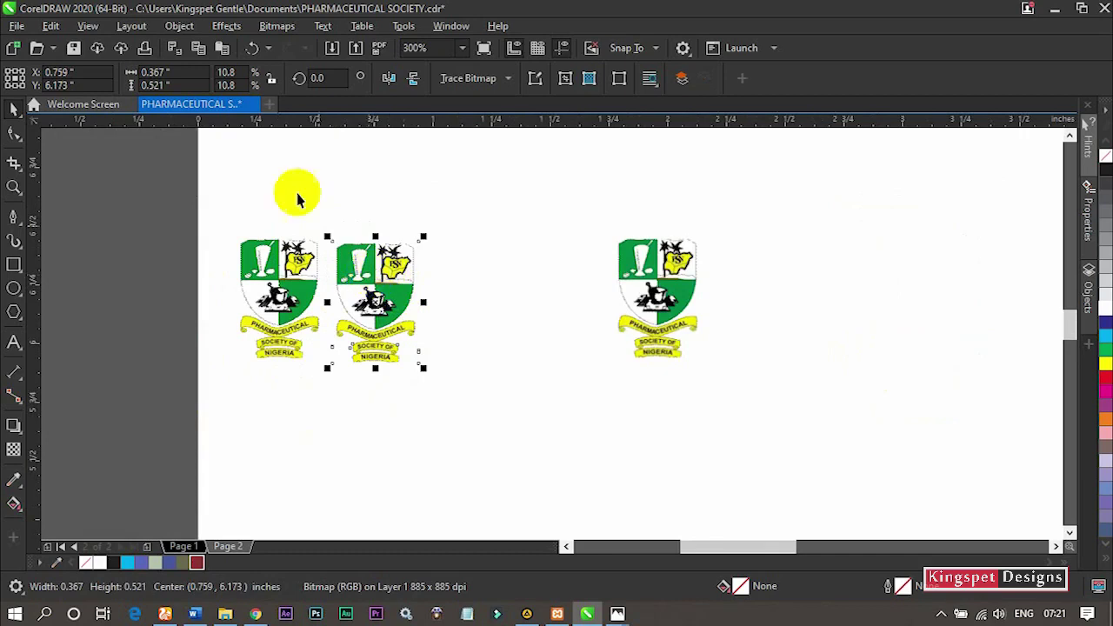
Resample the logo to 400% width with aspect ratio kept, giving 2880 × 1844 px
left_click(273, 26)
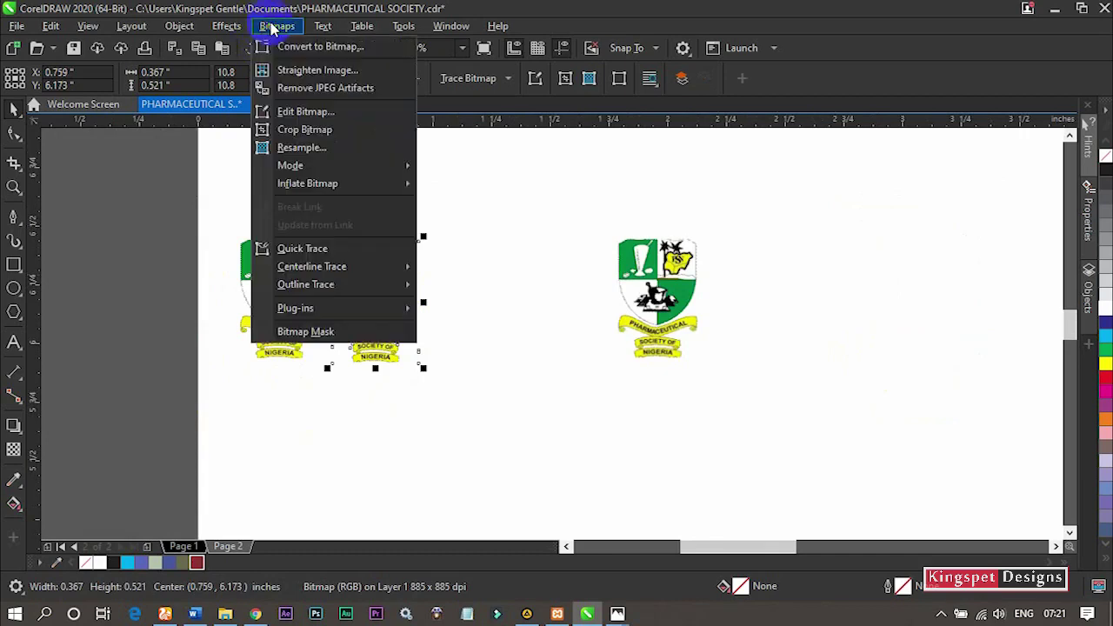
left_click(304, 150)
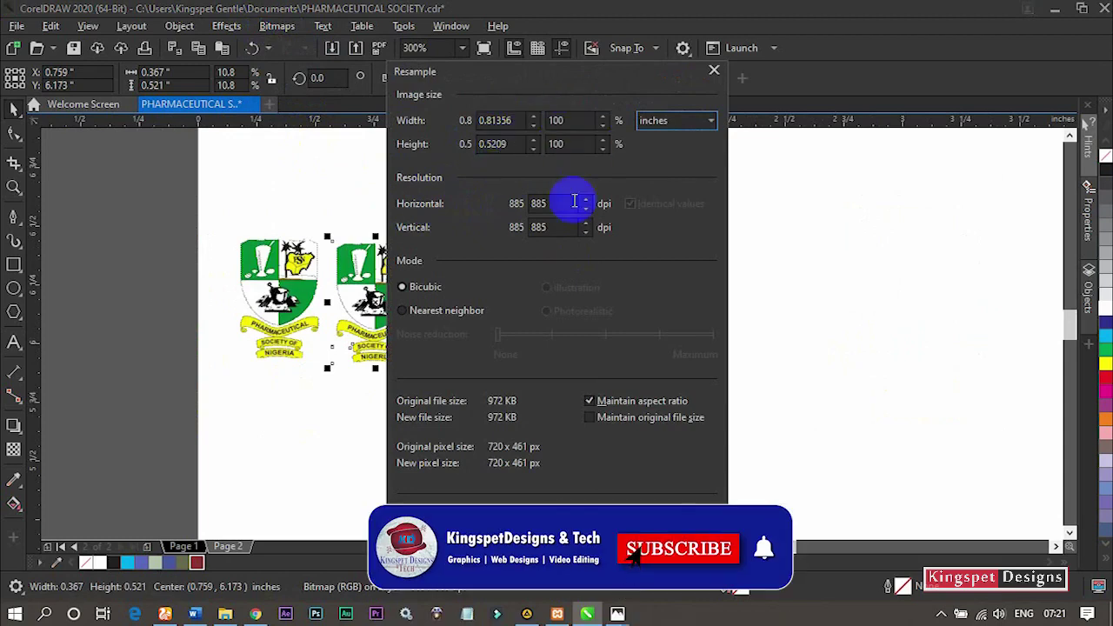
double_click(515, 124)
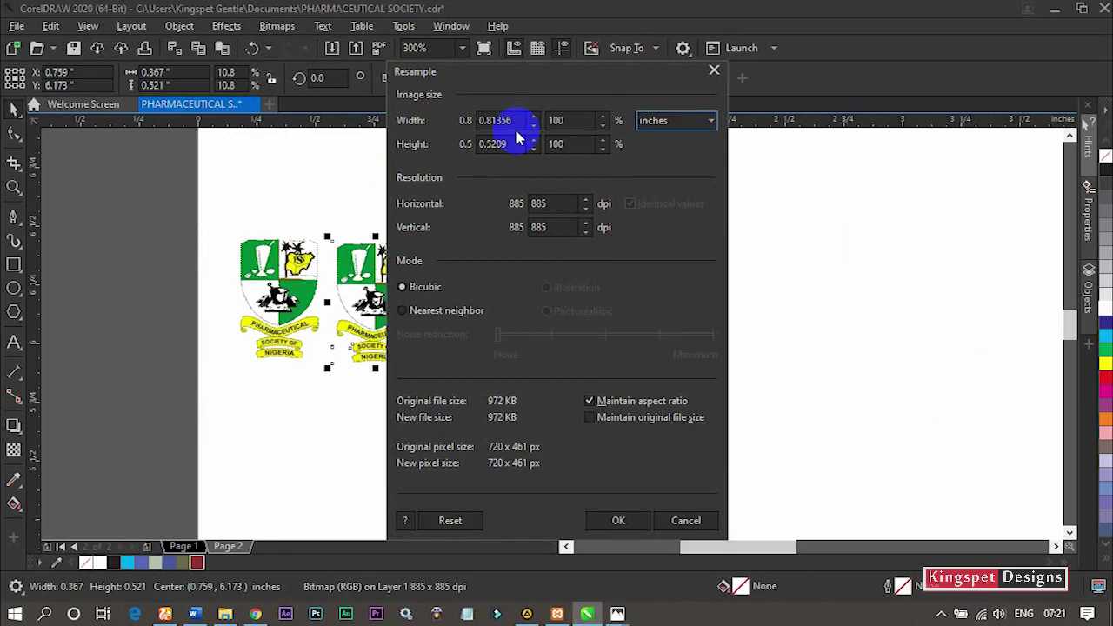
double_click(553, 120)
left_click(553, 120)
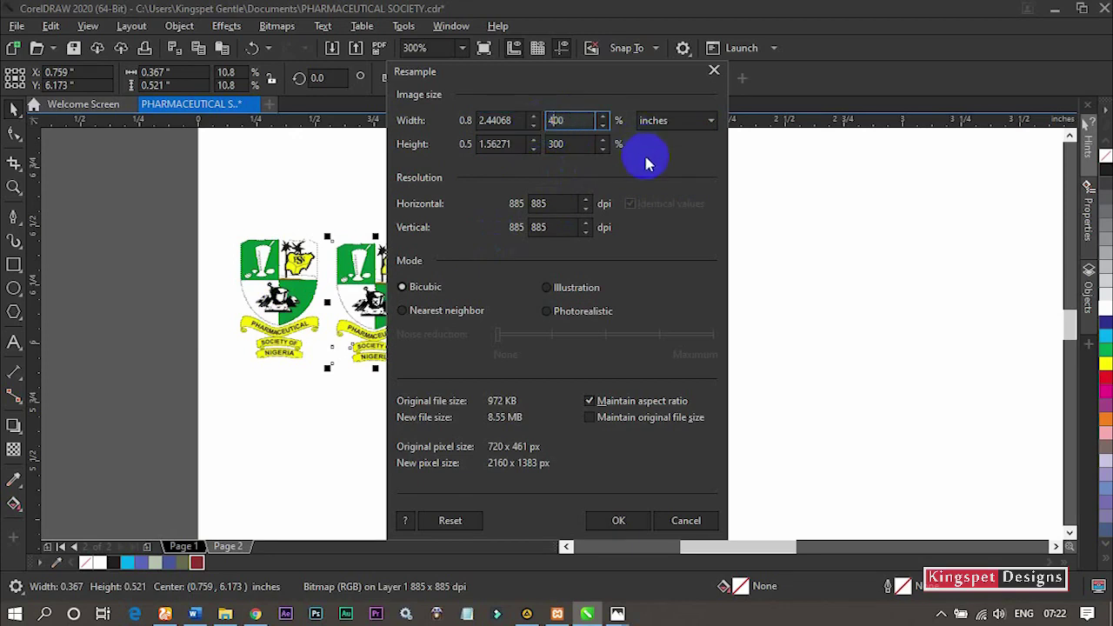
left_click(579, 146)
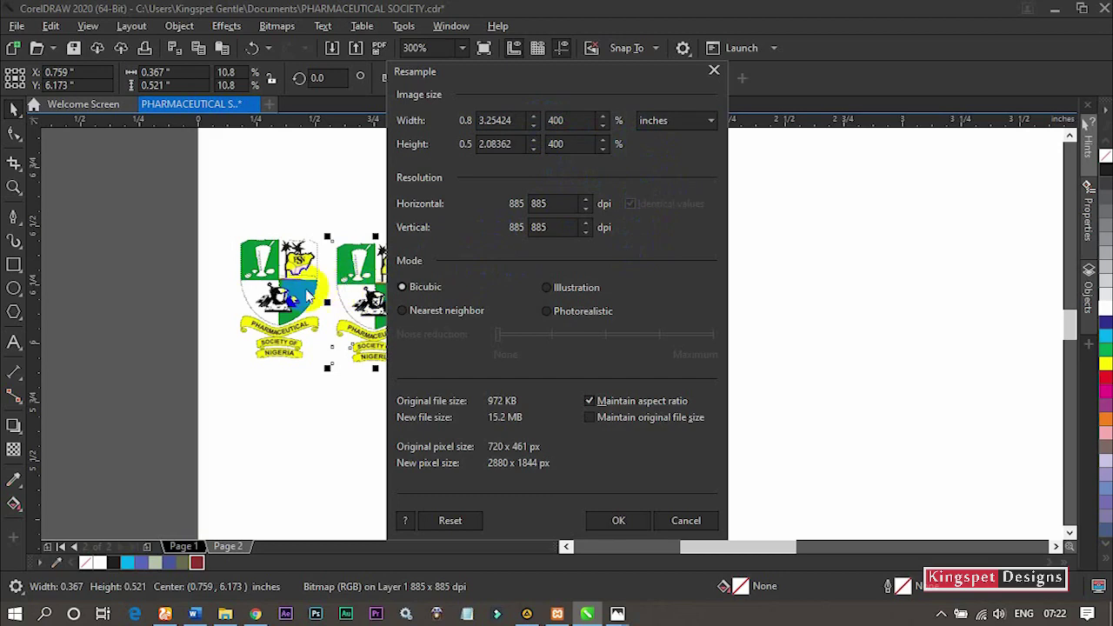
left_click(548, 207)
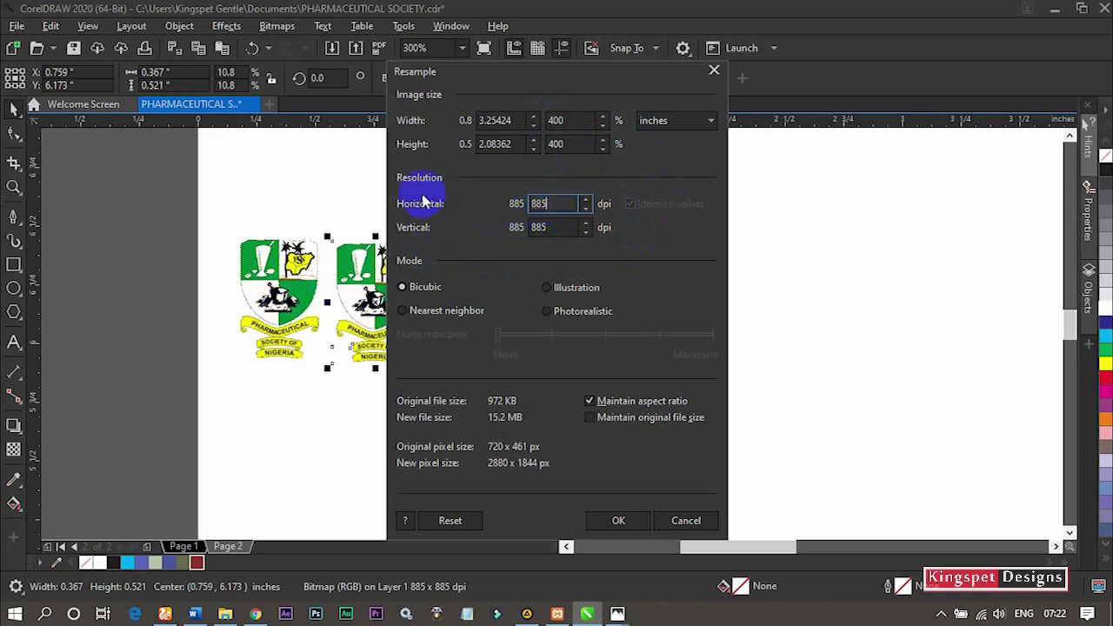
Set the resample resolution to 1300 dpi, making the image 4231 × 2709 px, and apply it
mouse_move(552, 204)
left_mouse_down()
mouse_move(533, 202)
mouse_move(559, 218)
left_mouse_up()
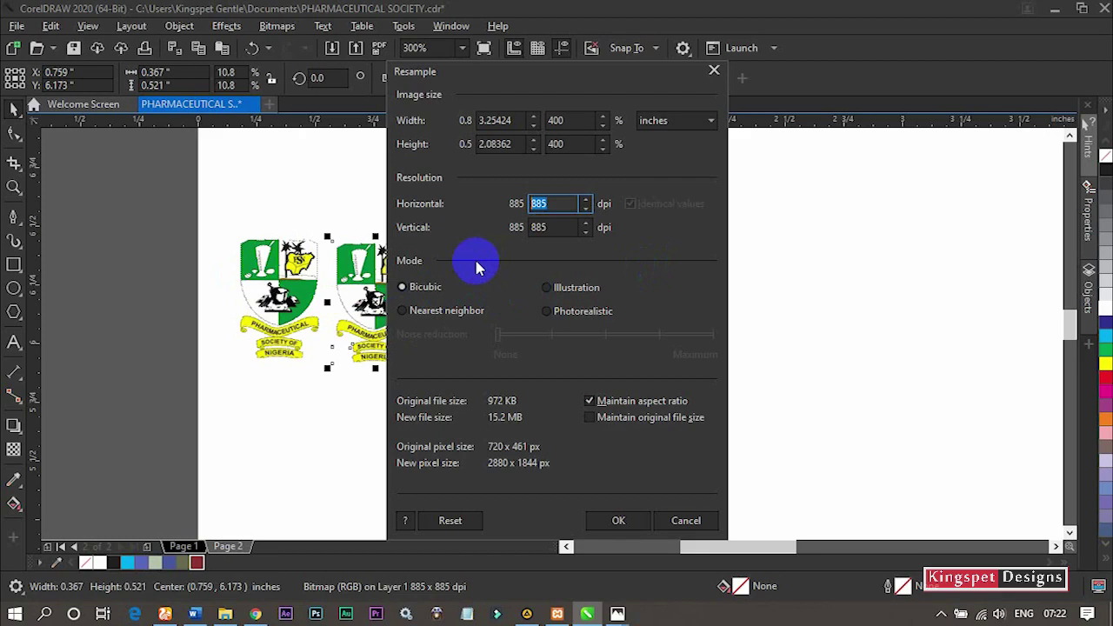
type("1200")
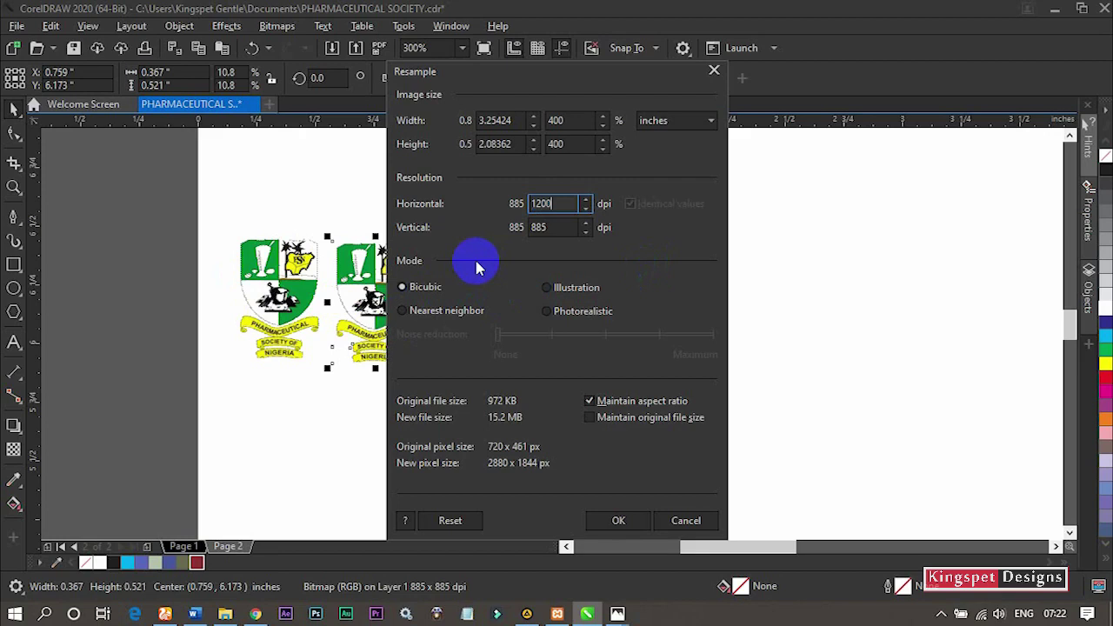
double_click(540, 205)
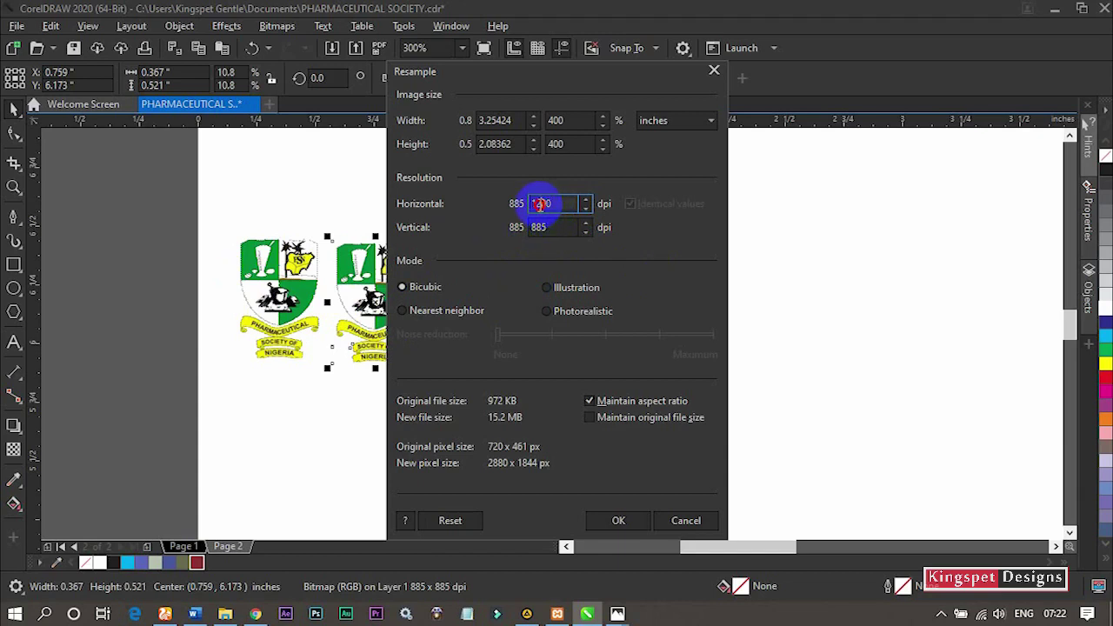
type("1300")
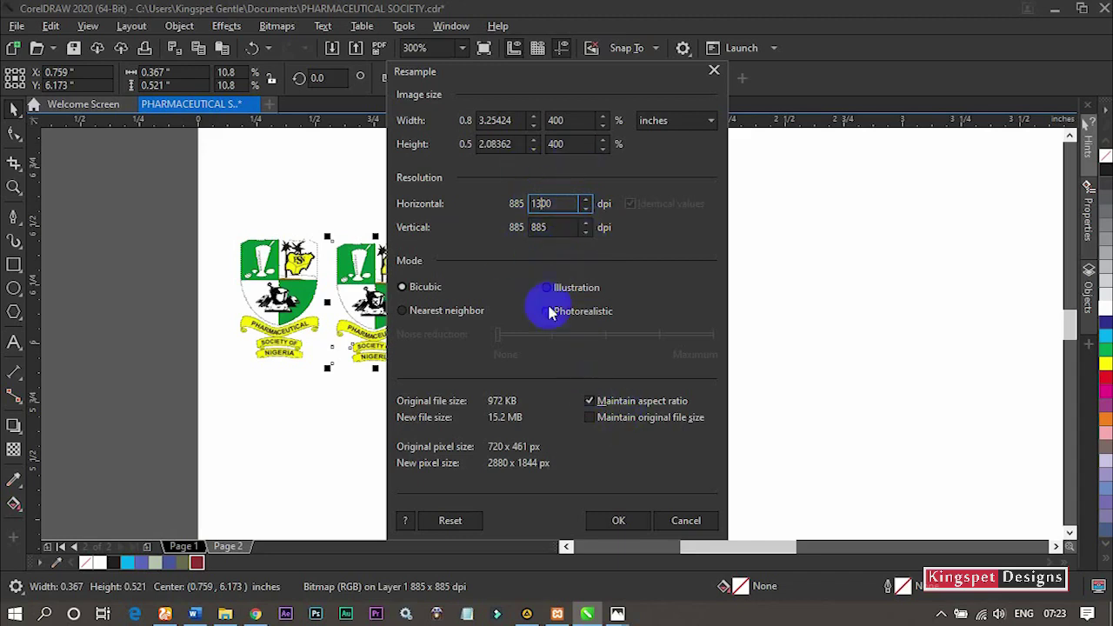
left_click(566, 228)
key("Return")
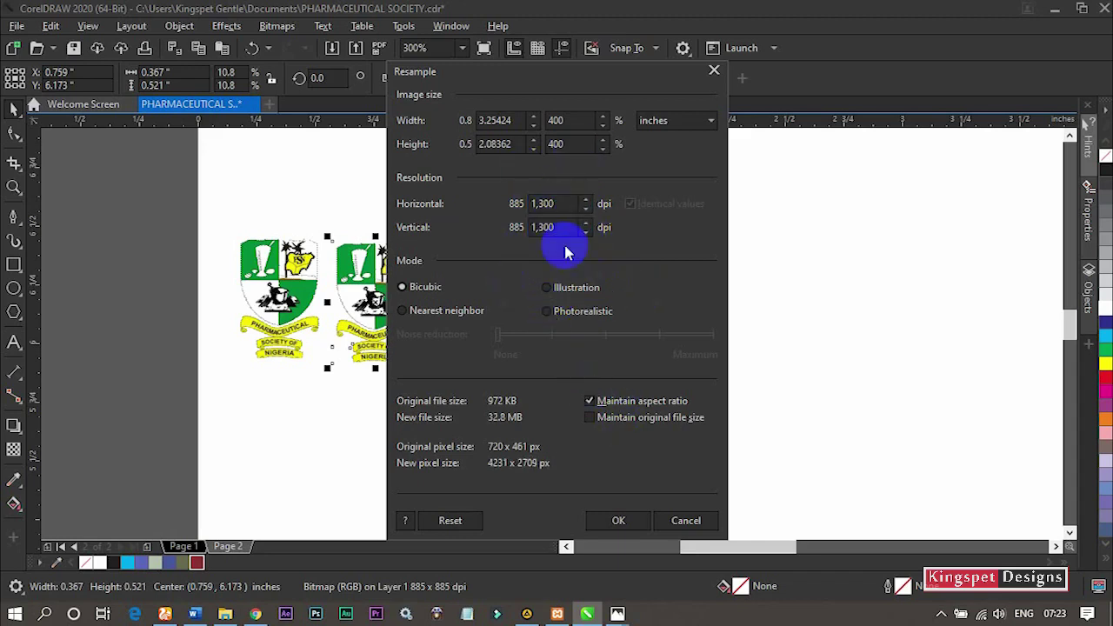
left_click(610, 520)
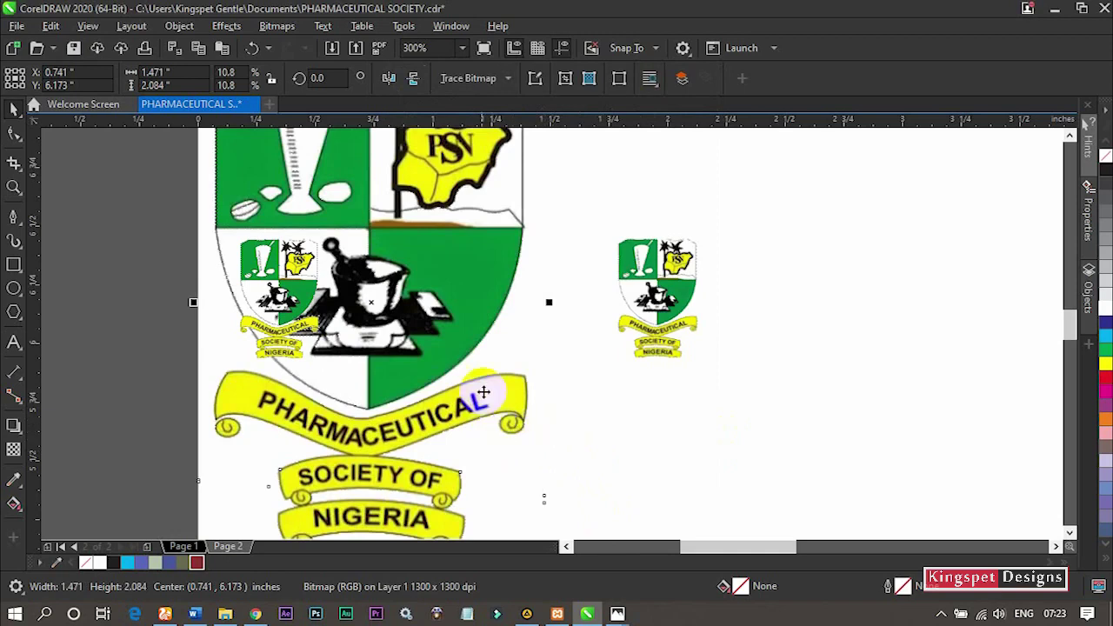
Select the enlarged 1300 dpi logo, zoom in to check its sharpness, then zoom out to 150%
left_click(361, 335)
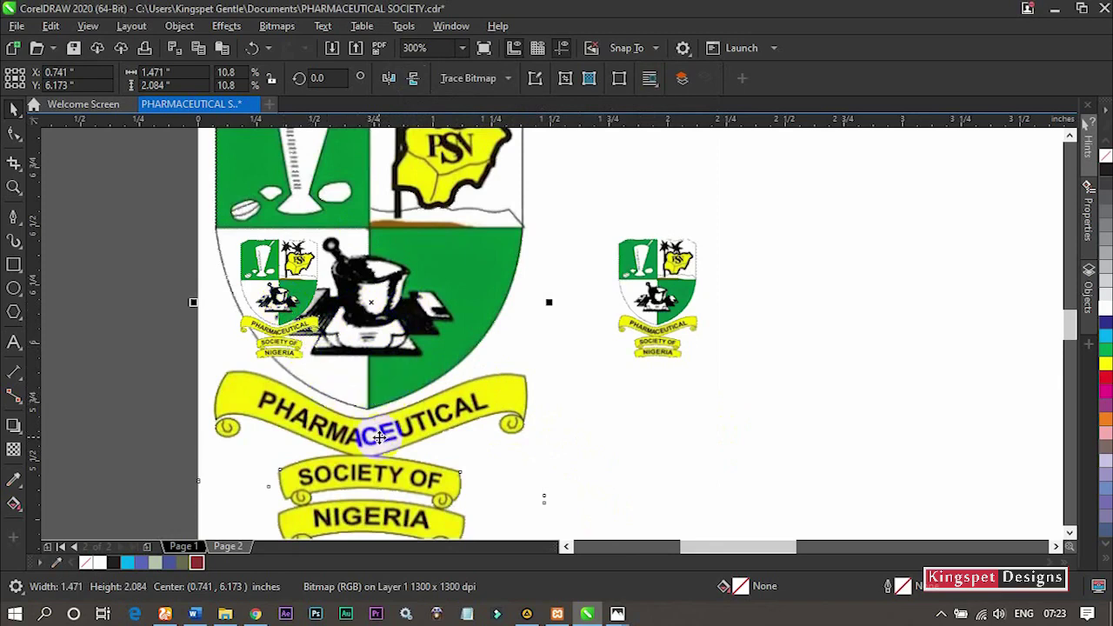
scroll(659, 300, "up", 5)
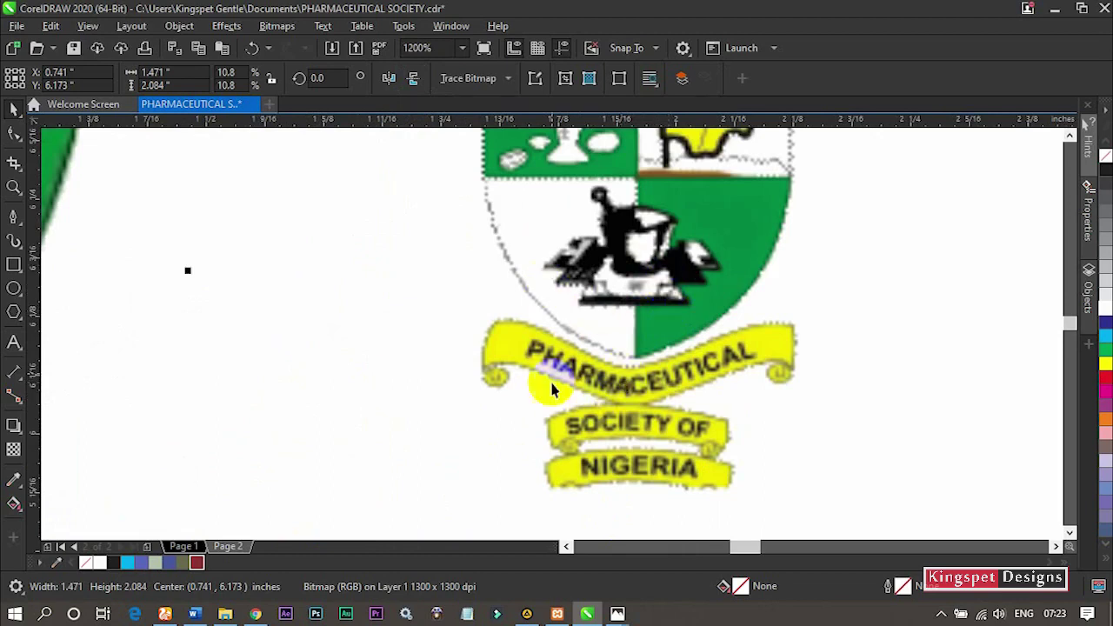
scroll(573, 377, "down", 5)
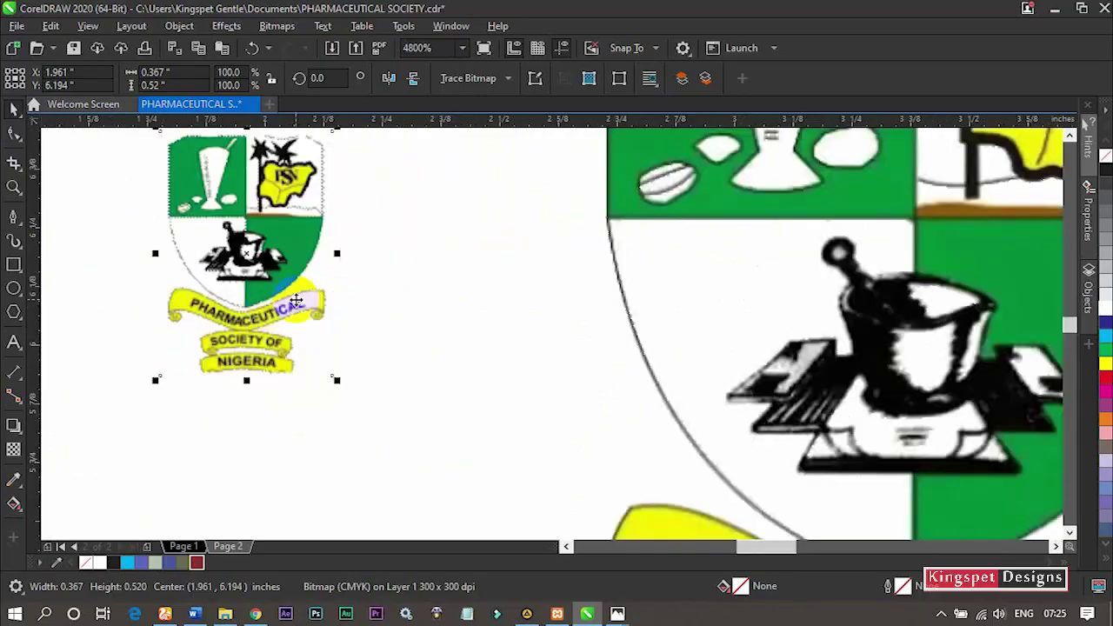
scroll(296, 300, "down", 2)
scroll(564, 283, "down", 1)
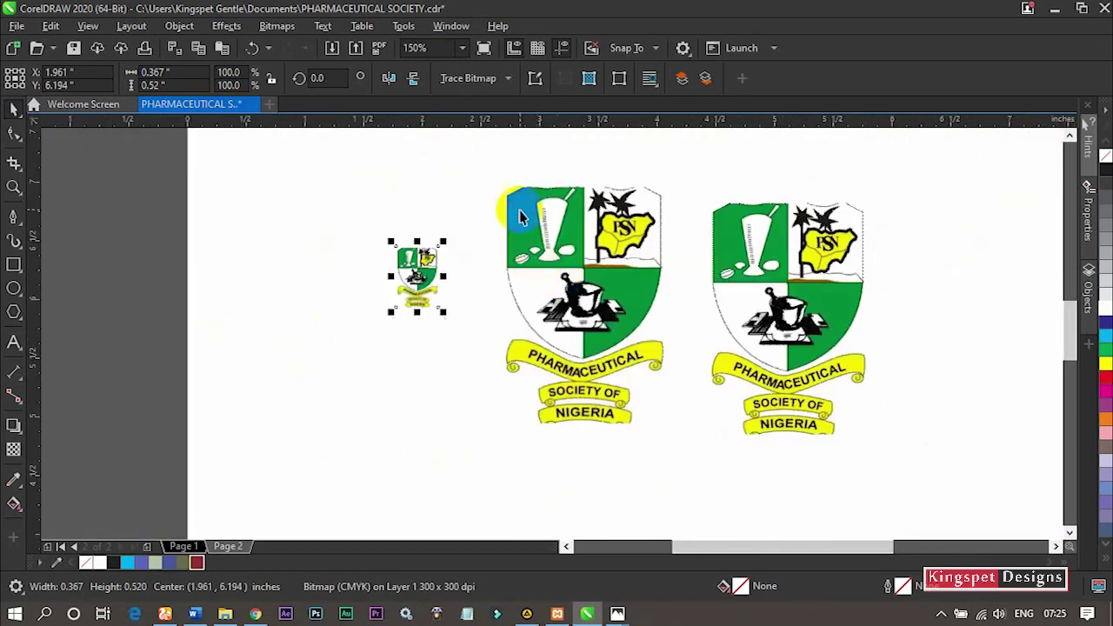
left_click(451, 327)
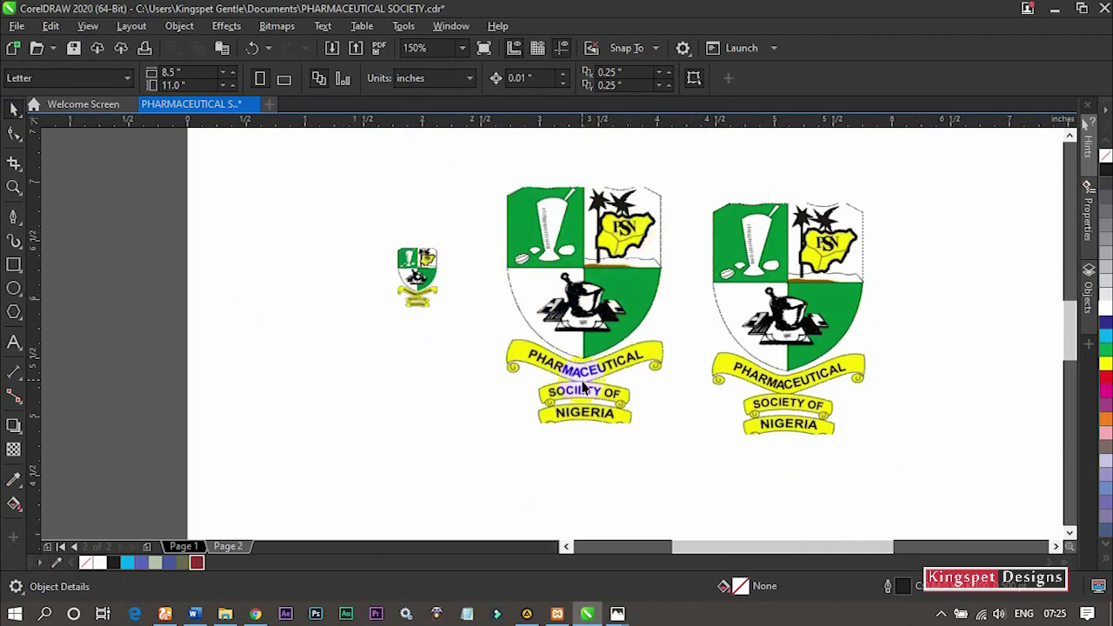
Scale the resampled logo down to 0.351 × 0.497 in and align it beside the small original
left_click(661, 185)
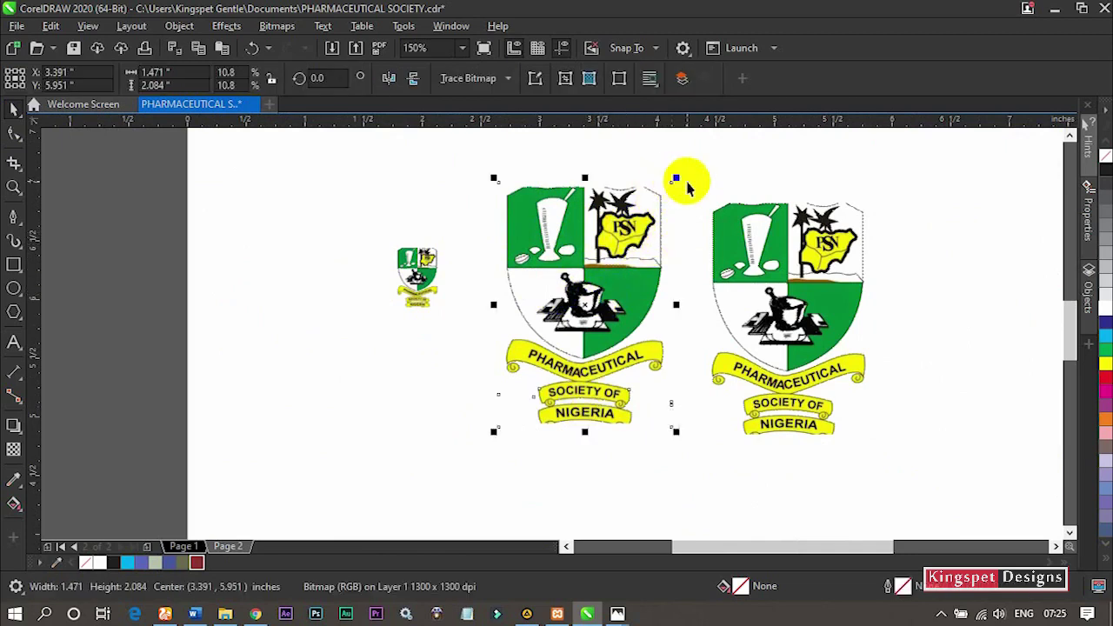
left_click_drag(676, 178, 547, 361)
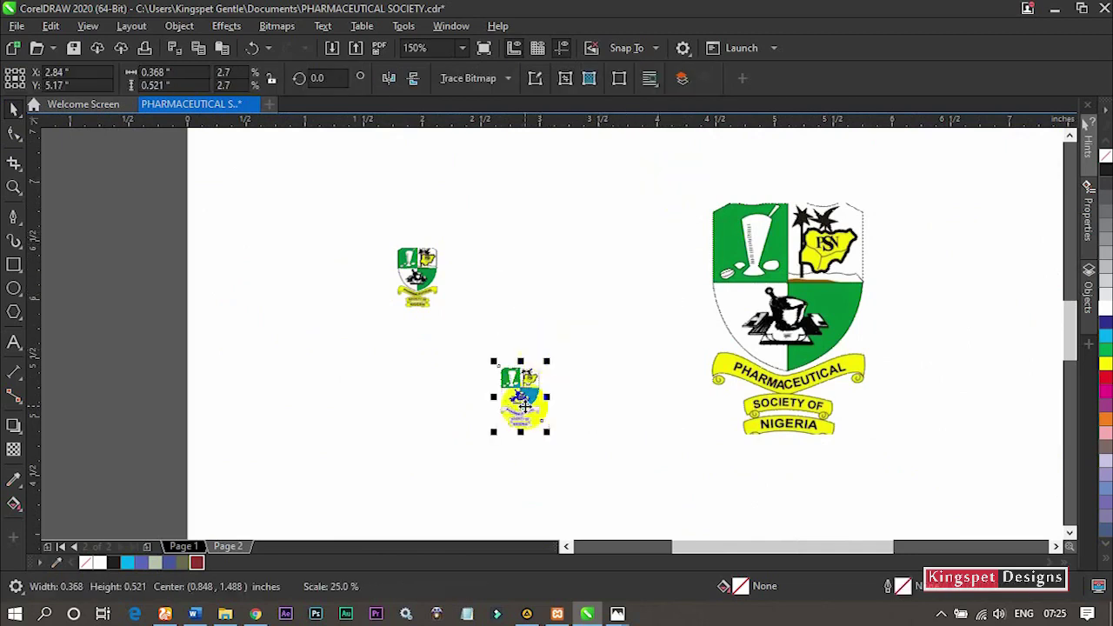
left_click_drag(525, 405, 477, 288)
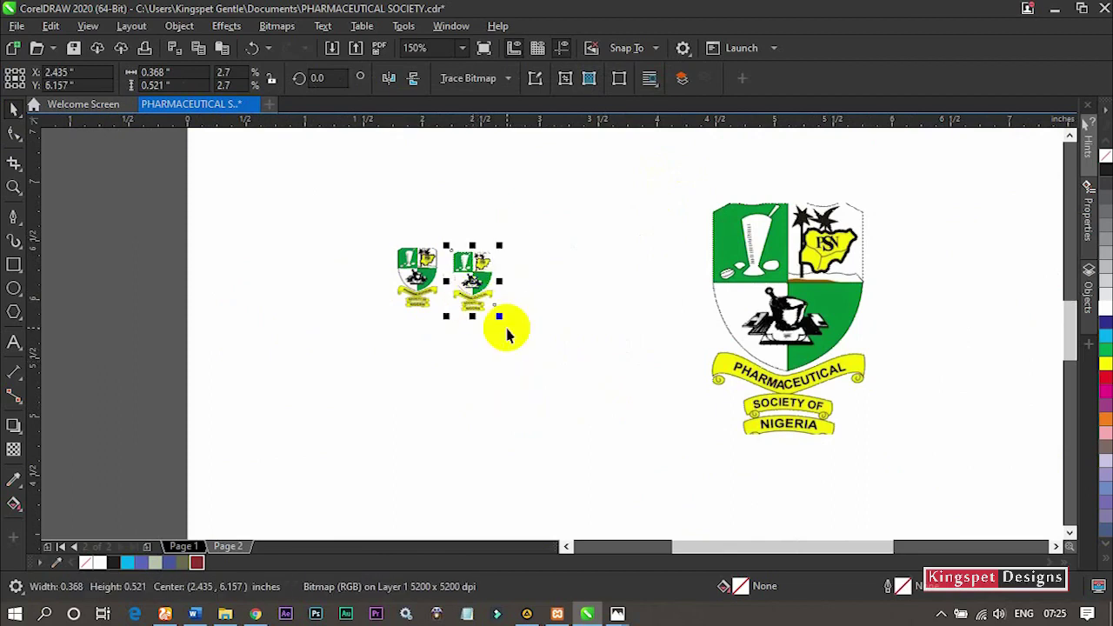
scroll(439, 299, "up", 3)
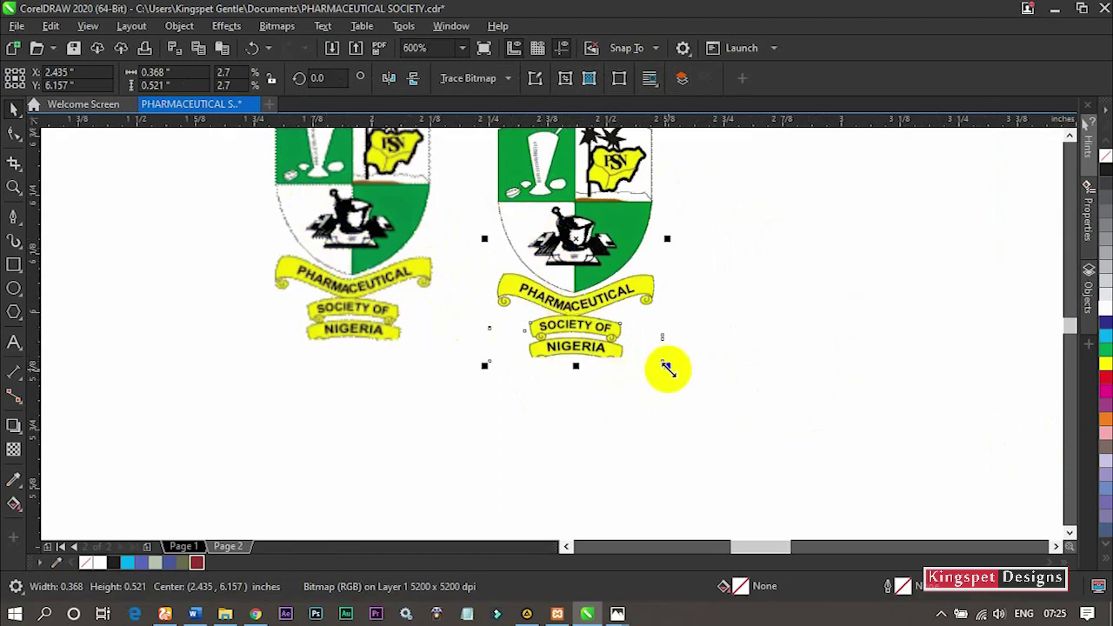
left_click_drag(666, 369, 652, 357)
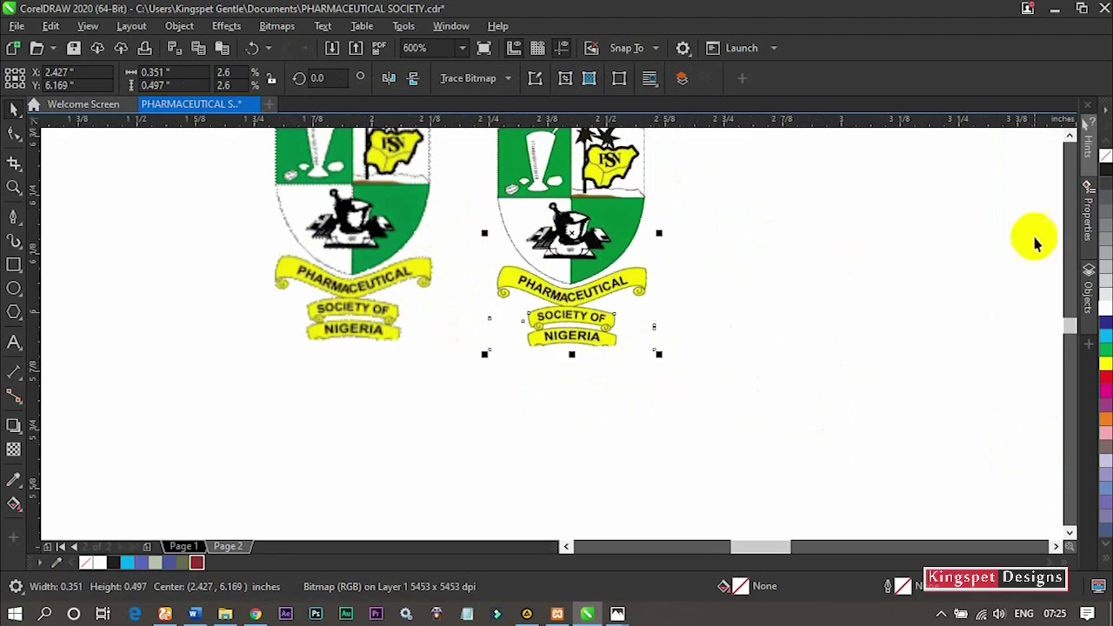
scroll(1055, 141, "up", 2)
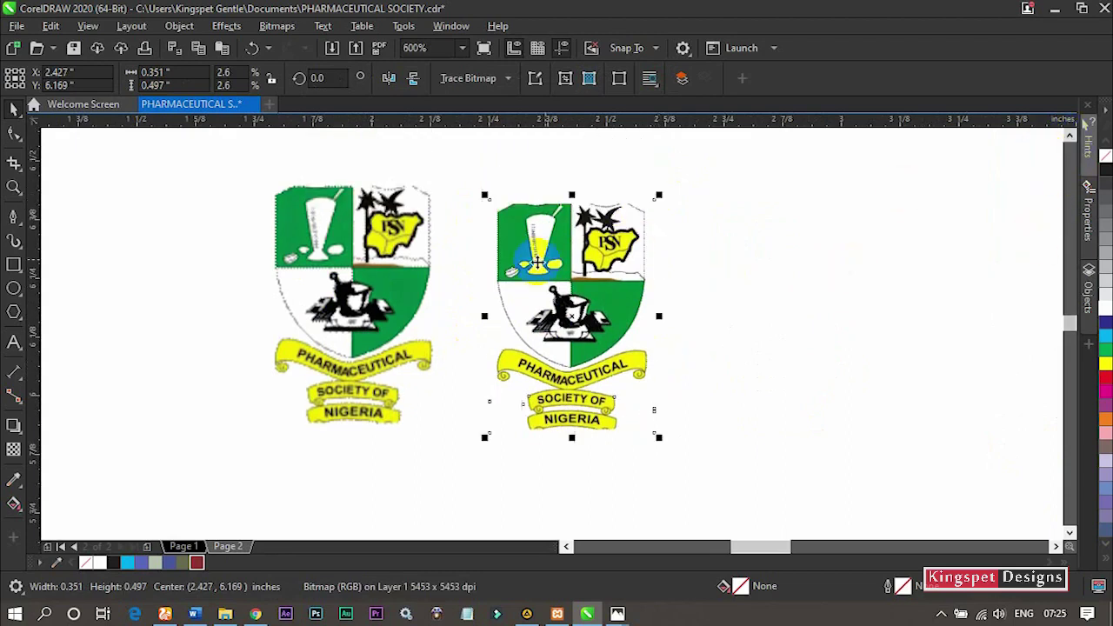
left_click_drag(579, 279, 567, 264)
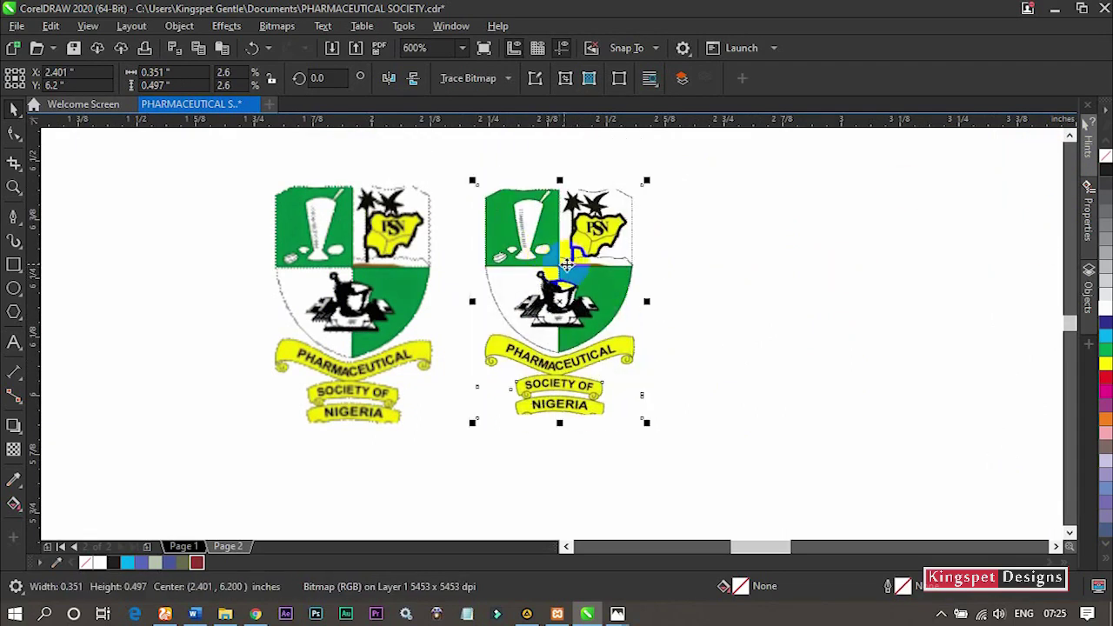